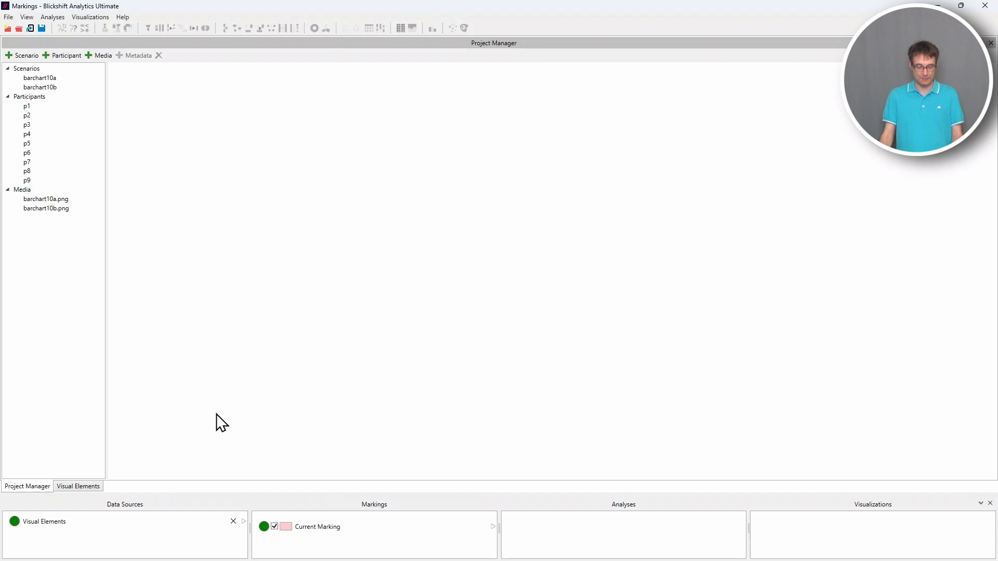
# Create a Scan Path visualization from the Visual Elements data source and zoom the stimulus view out to 75%
pyautogui.click(86, 527)
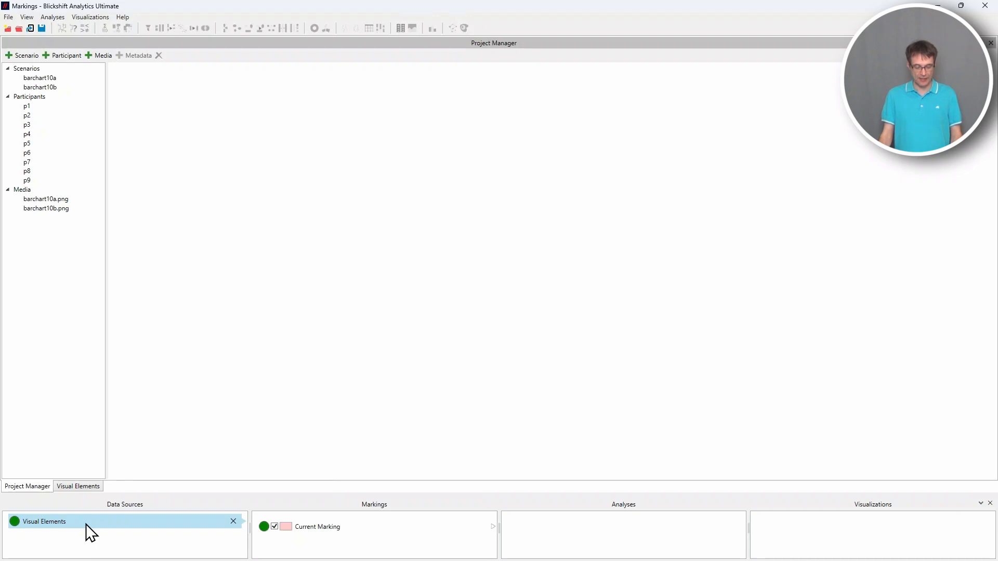
pyautogui.rightClick(86, 523)
pyautogui.moveTo(125, 474)
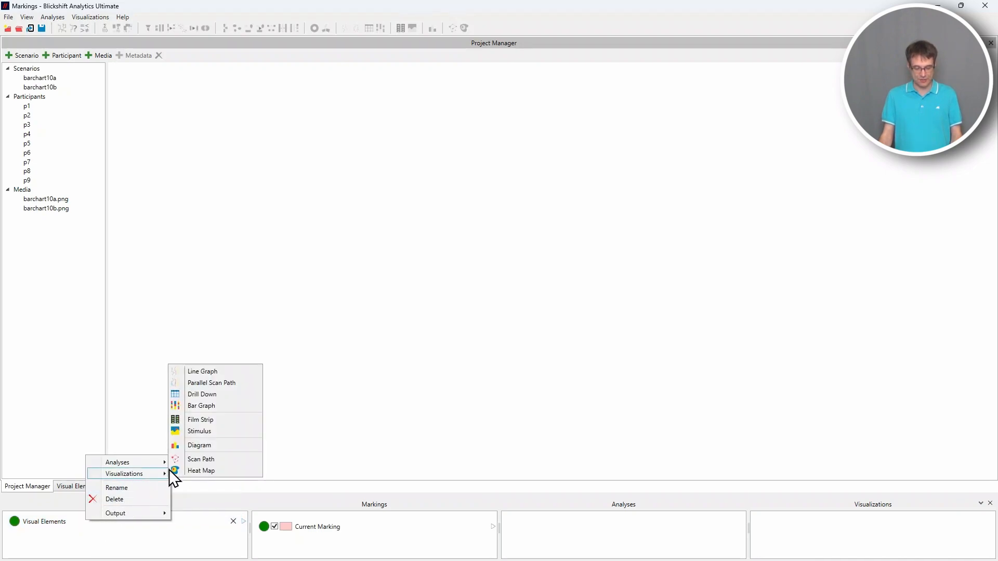
pyautogui.click(231, 459)
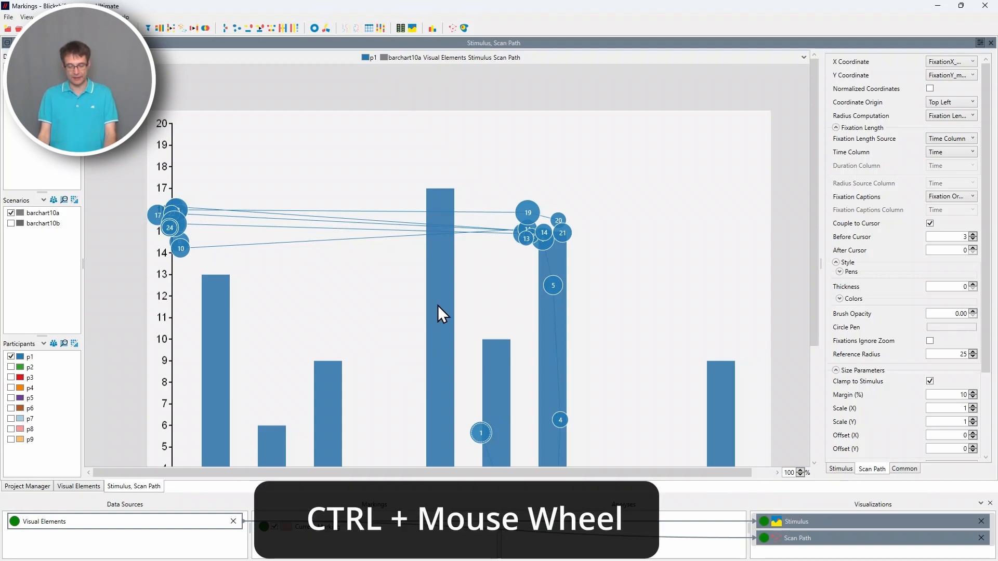
pyautogui.keyDown('ctrl'); pyautogui.scroll(-1, 437, 305); pyautogui.keyUp('ctrl')
pyautogui.keyDown('ctrl'); pyautogui.scroll(-1, 437, 305); pyautogui.keyUp('ctrl')
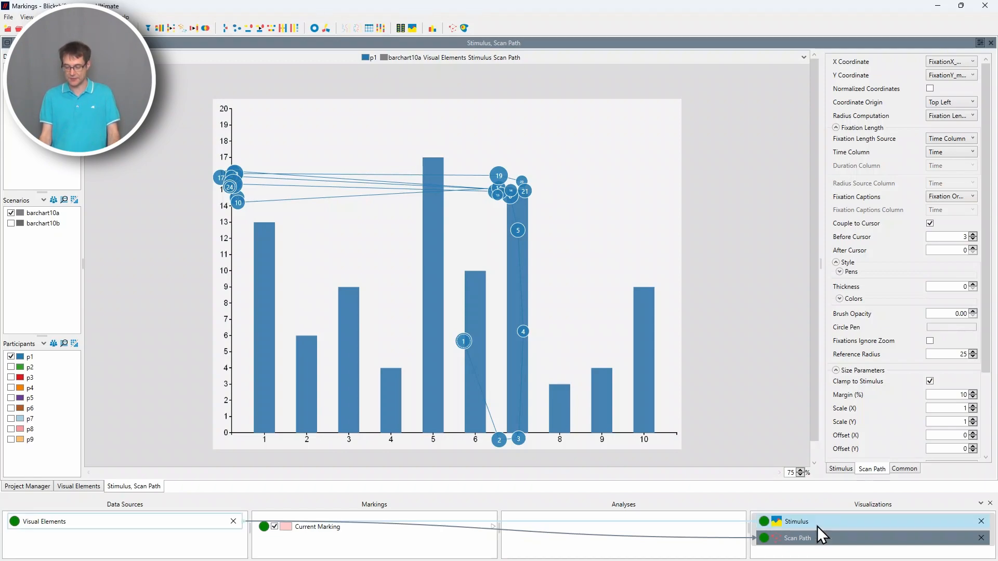
# Add a Line Graph visualization linked to the Scan Path and widen the stimulus view until the whole bar chart fits
pyautogui.click(818, 546)
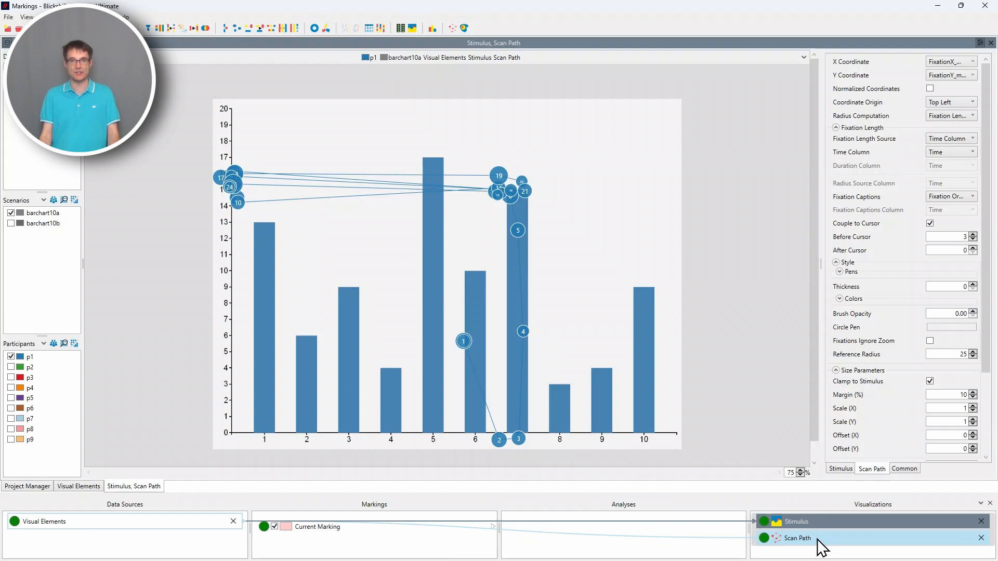
pyautogui.rightClick(819, 546)
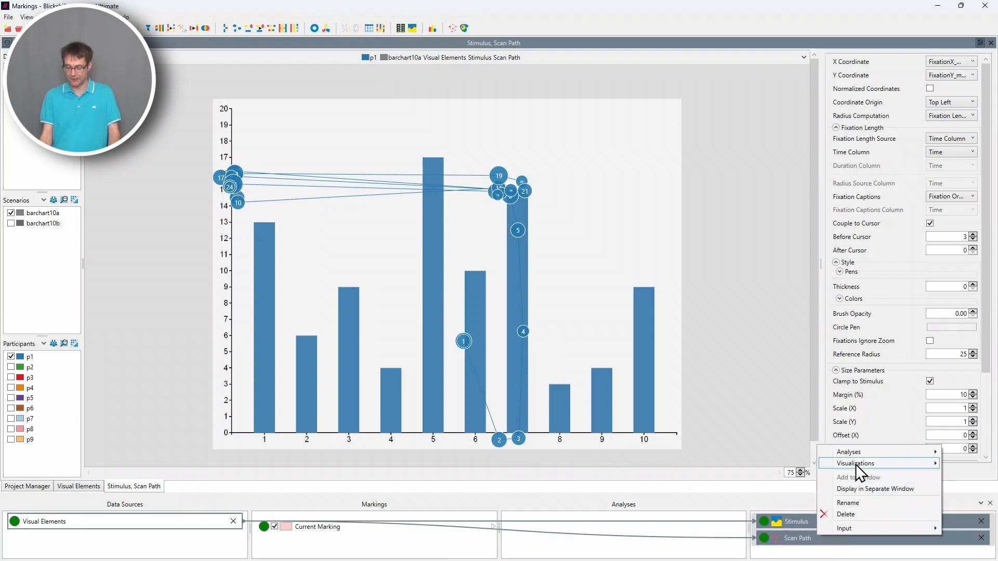
pyautogui.moveTo(855, 466)
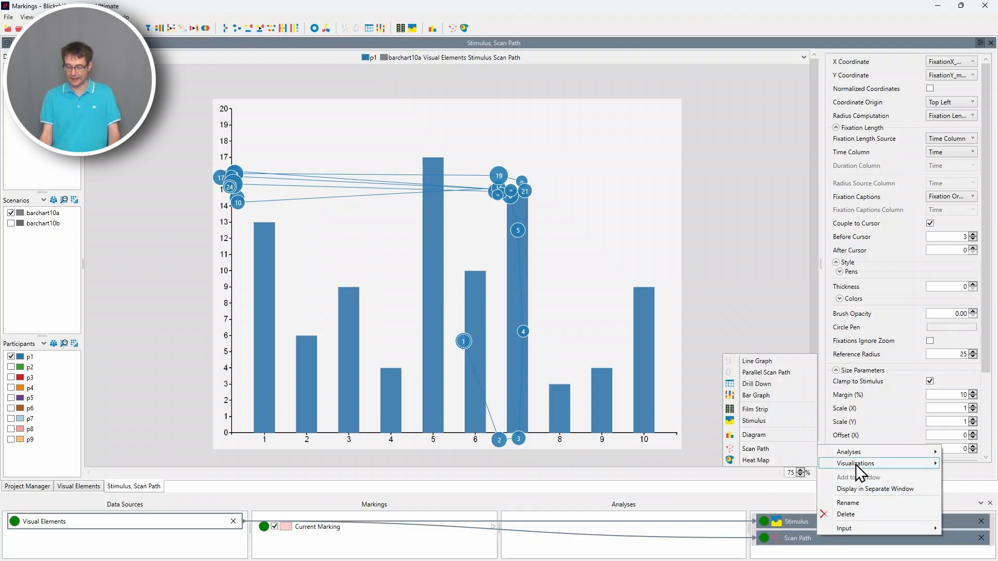
pyautogui.click(779, 363)
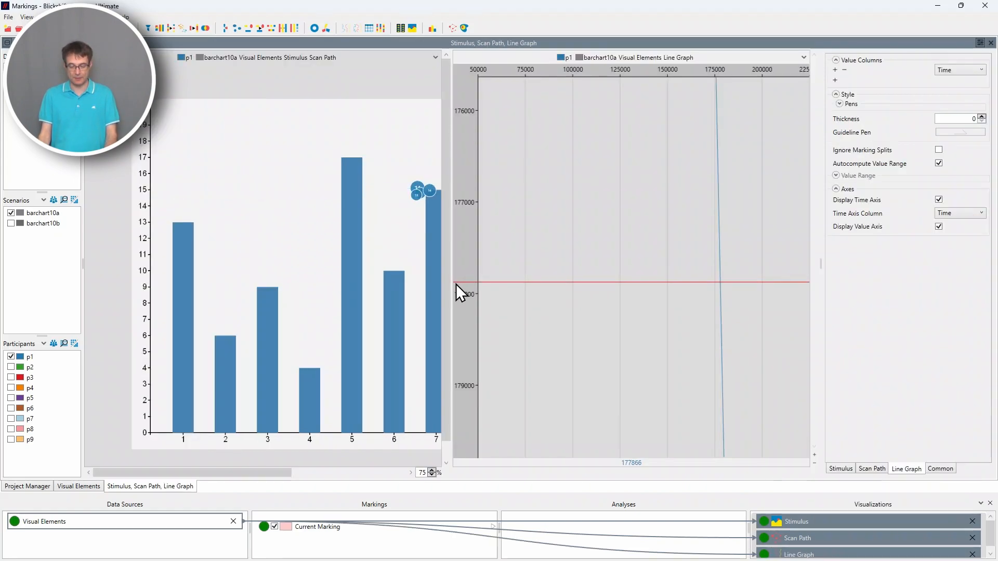
pyautogui.moveTo(452, 284); pyautogui.dragTo(662, 274)
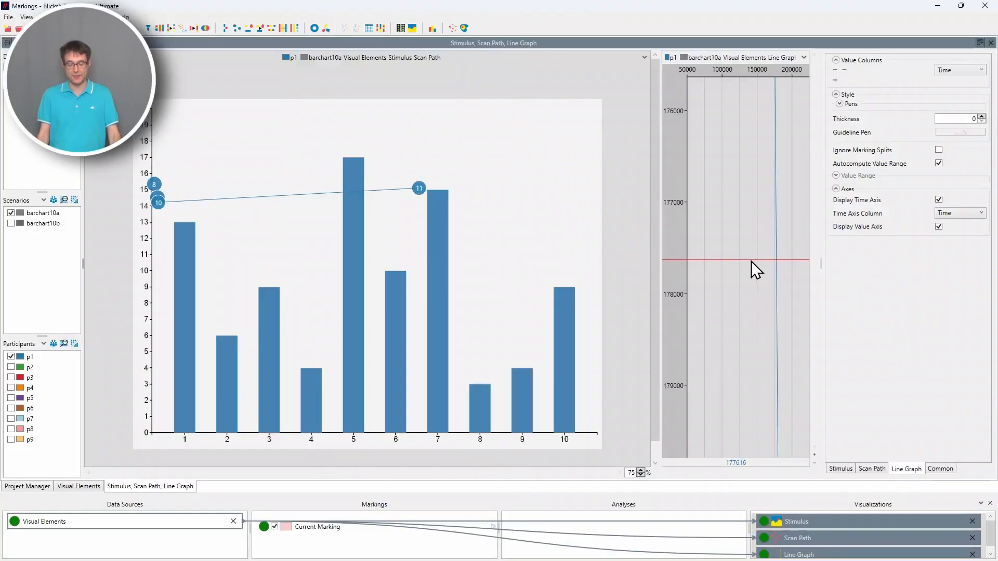
# Move the time cursor through the line graph to examine the order of p1's fixations on the bar chart
pyautogui.moveTo(750, 256); pyautogui.dragTo(745, 84)
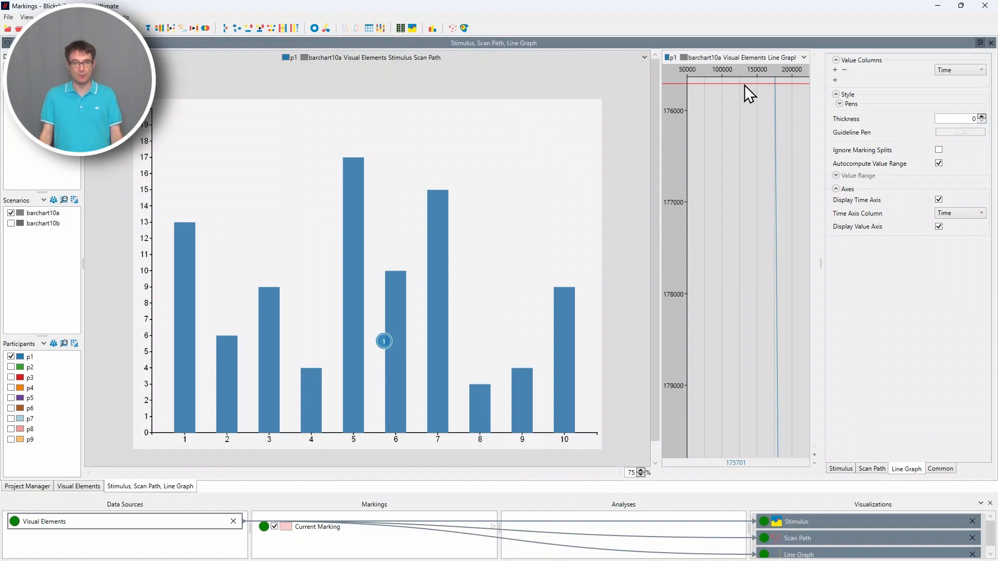
pyautogui.moveTo(744, 85); pyautogui.dragTo(745, 100)
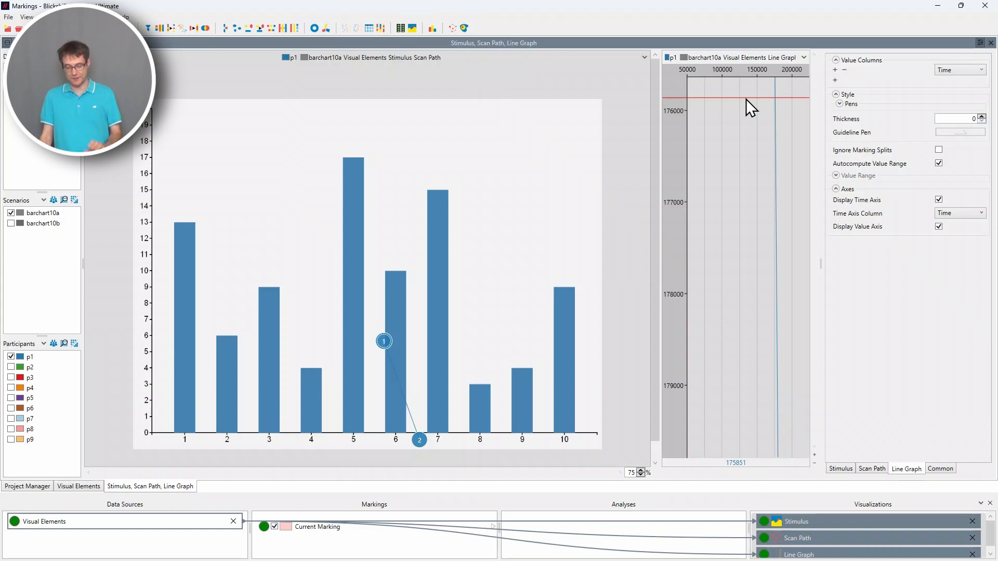
pyautogui.moveTo(747, 100); pyautogui.dragTo(747, 137)
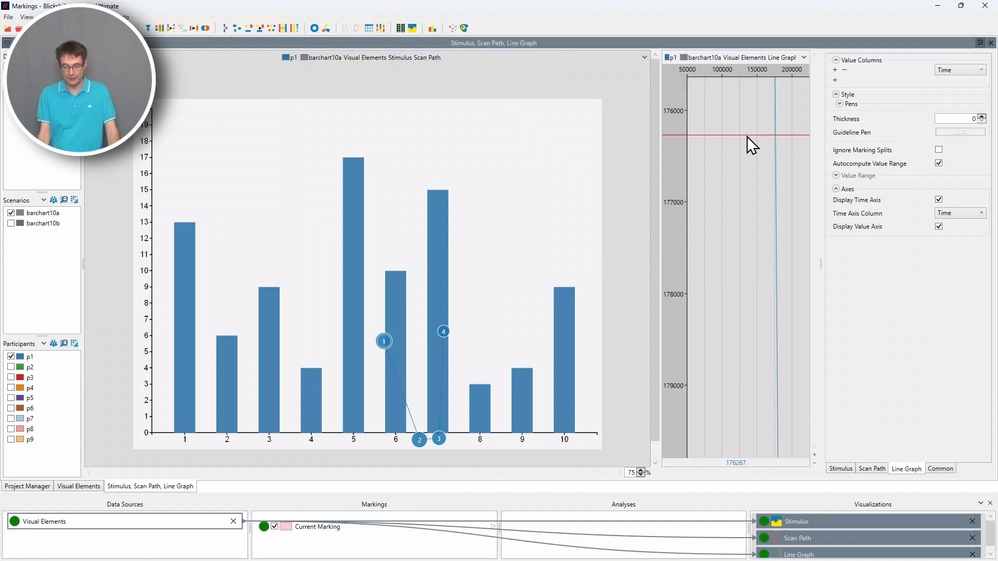
pyautogui.moveTo(747, 138); pyautogui.dragTo(738, 196)
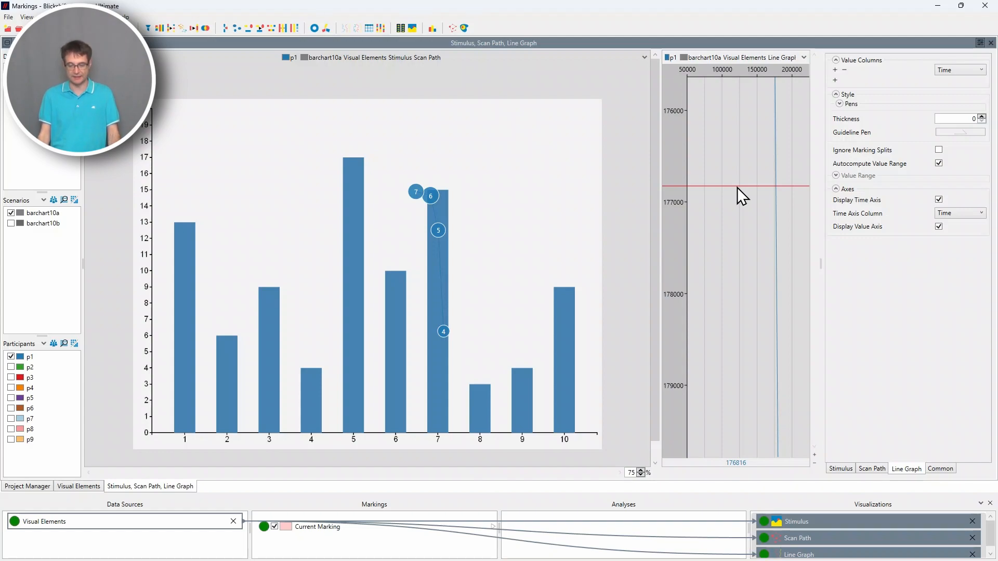
pyautogui.moveTo(736, 188); pyautogui.dragTo(745, 388)
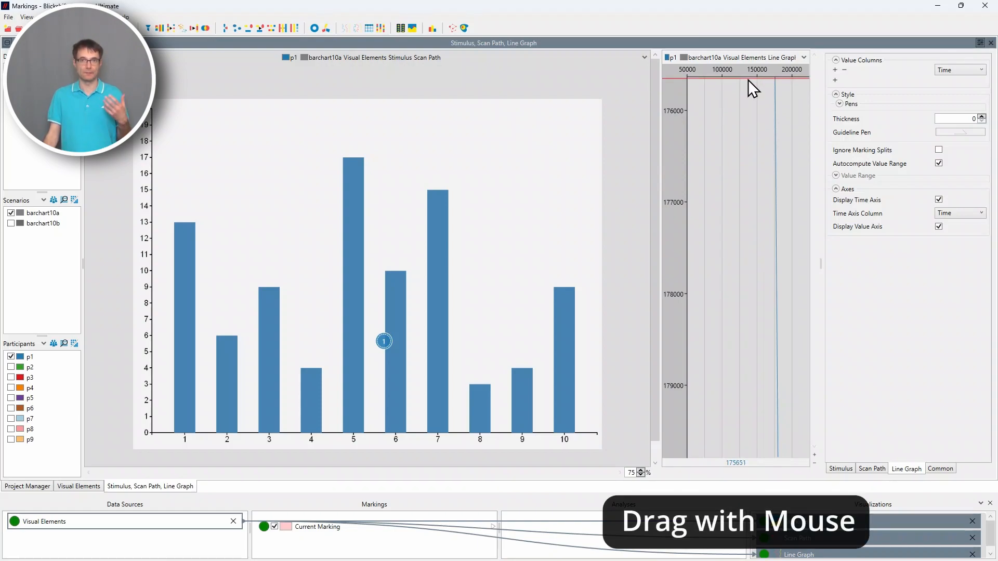
# Mark the opening time interval in the line graph, from about 175634 to 176184, covering the first three fixations
pyautogui.moveTo(747, 80); pyautogui.dragTo(747, 105)
pyautogui.moveTo(747, 106); pyautogui.dragTo(751, 129)
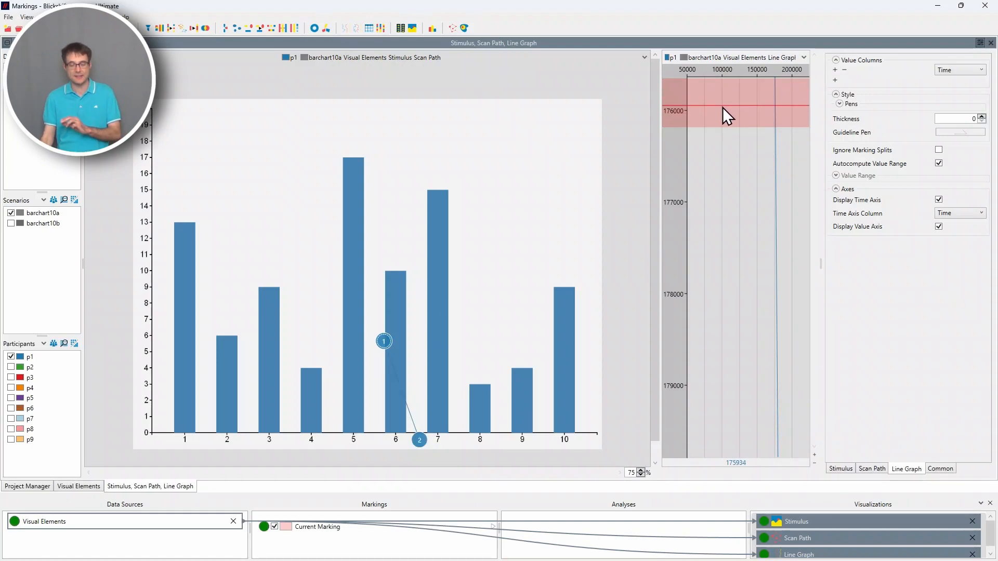
pyautogui.click(738, 195)
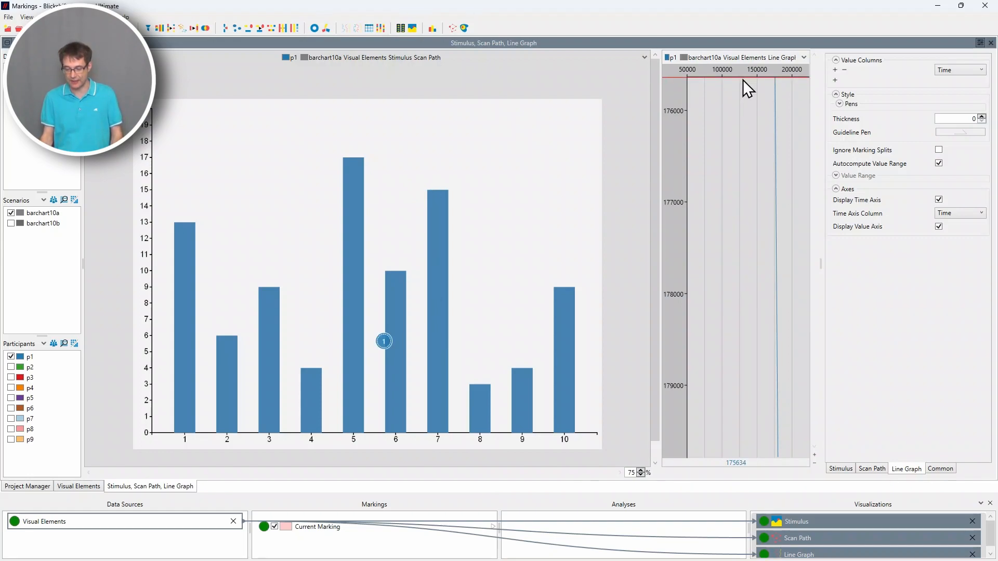
pyautogui.moveTo(743, 80); pyautogui.dragTo(748, 129)
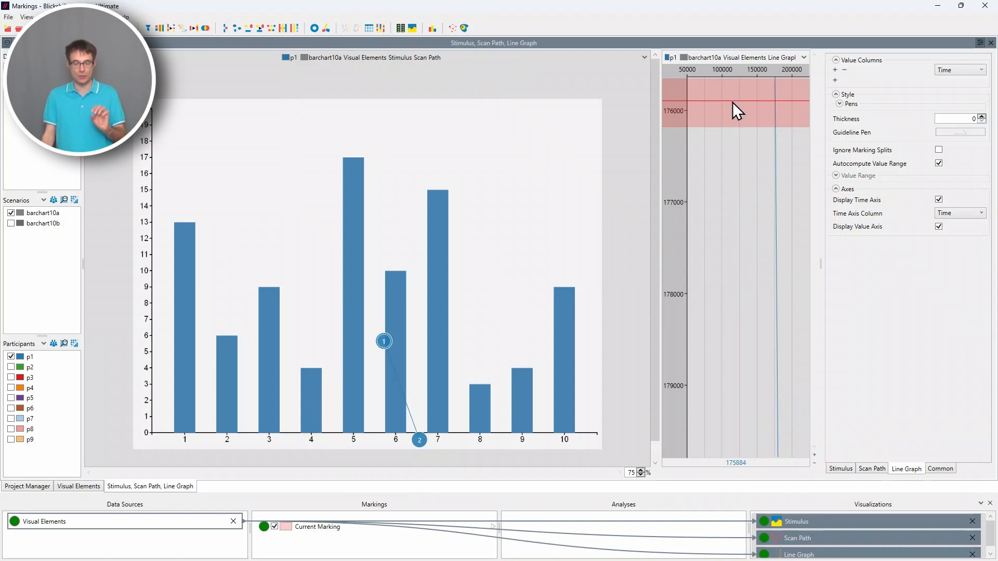
# Duplicate the current marking and rename the copy as "Searching for label on the x axis"
pyautogui.rightClick(731, 102)
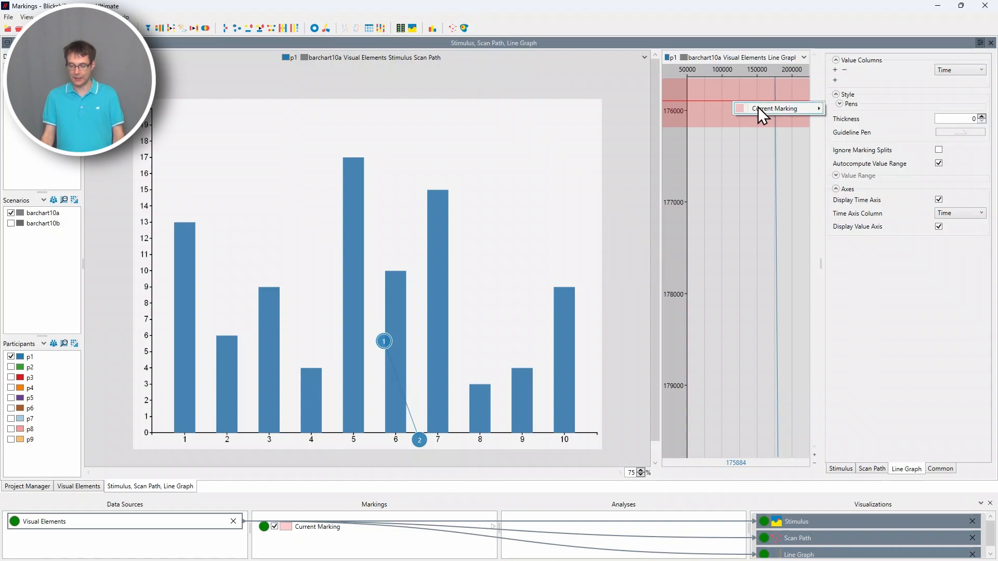
pyautogui.moveTo(759, 108)
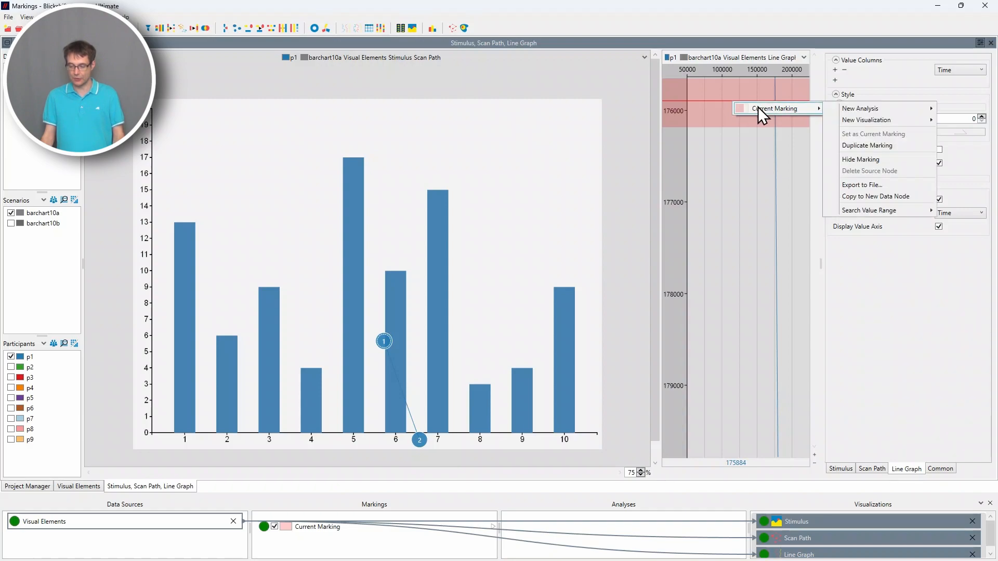
pyautogui.click(873, 146)
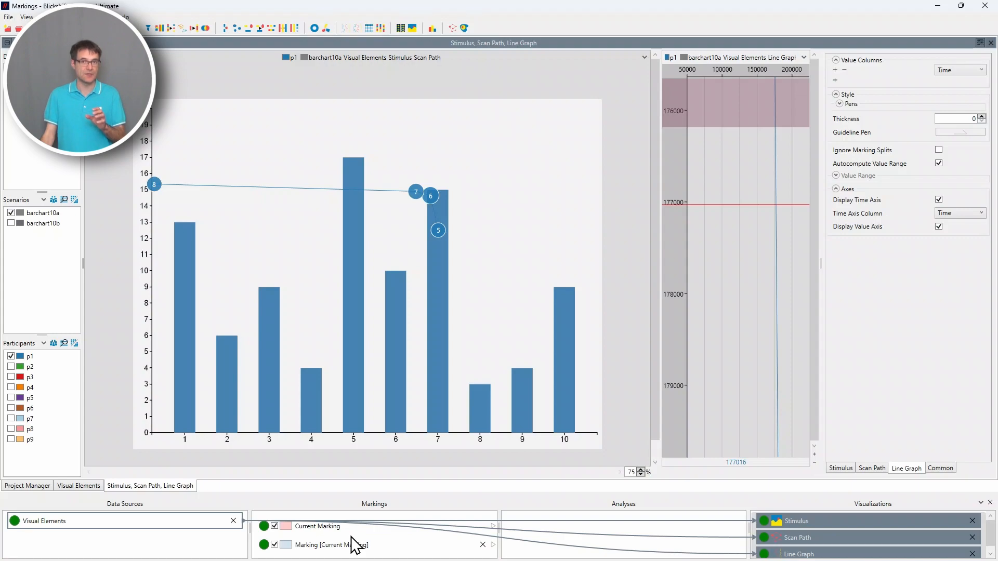
pyautogui.click(352, 548)
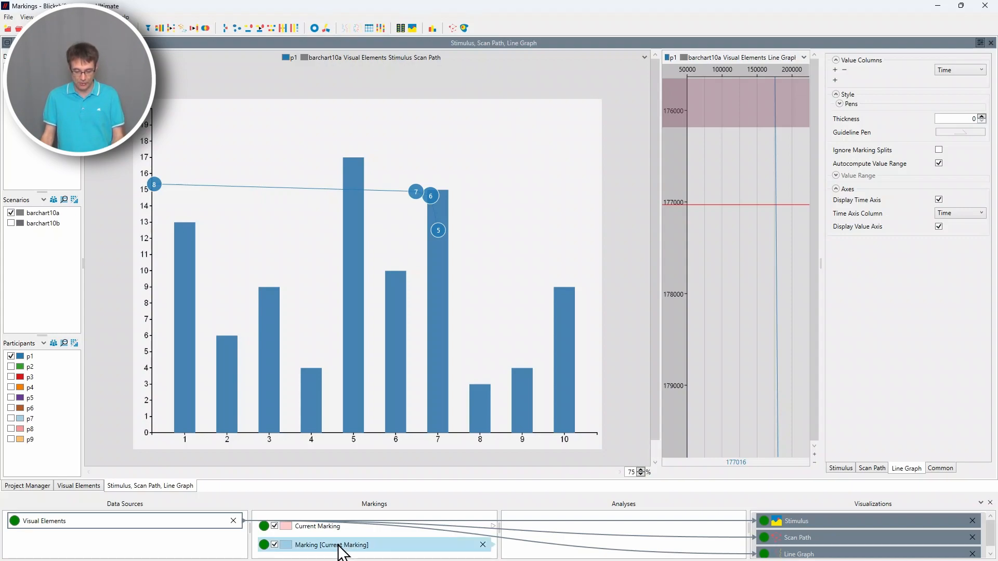
pyautogui.rightClick(339, 544)
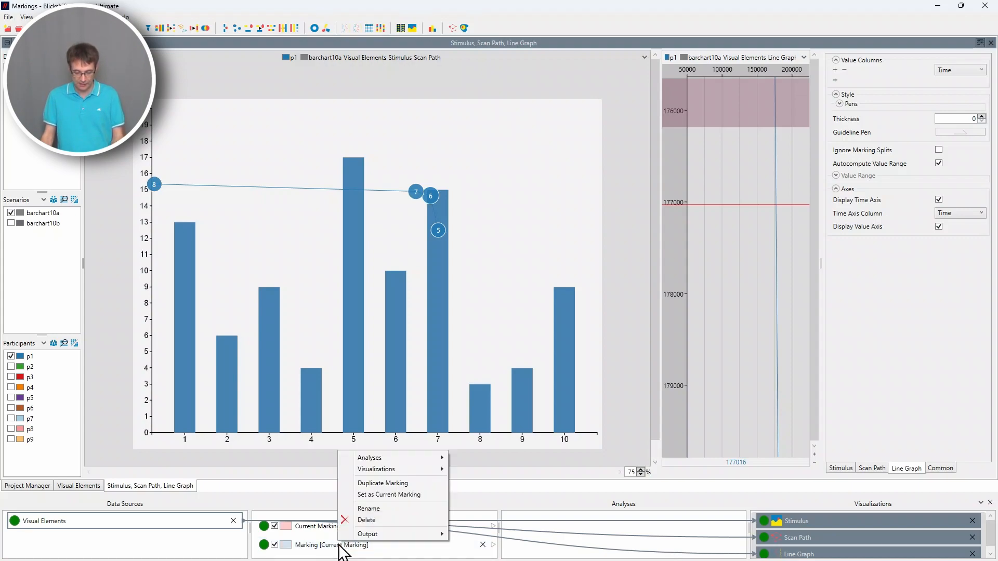
pyautogui.click(394, 513)
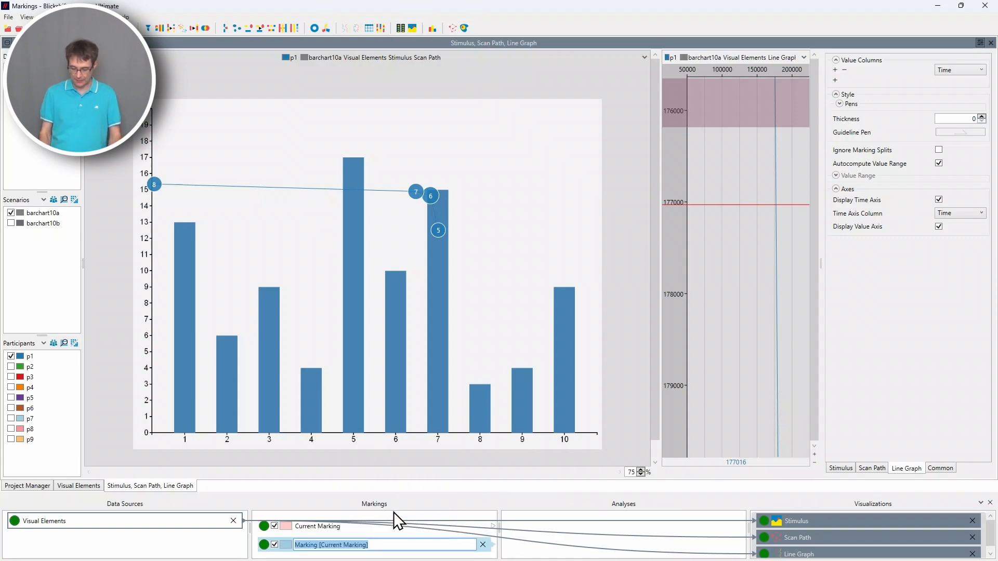
pyautogui.write('Search')
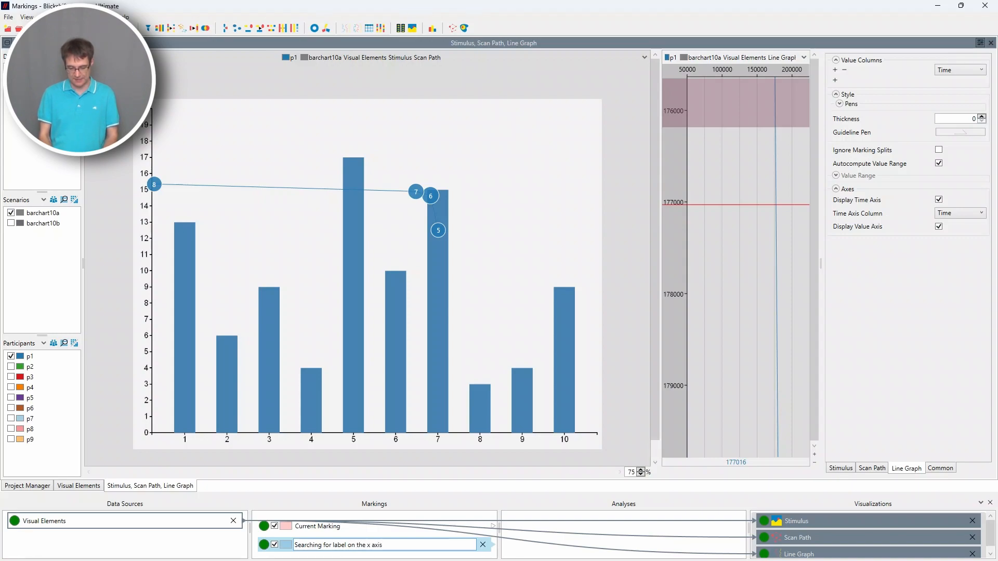
pyautogui.press('Return')
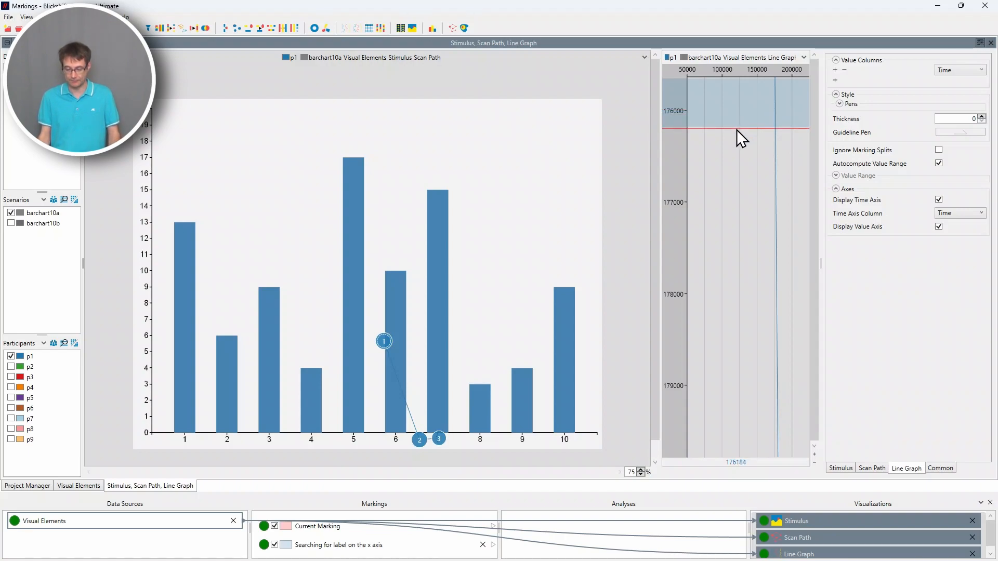
# Mark the next interval in the line graph, from about 176184 to 176866, and duplicate that marking
pyautogui.moveTo(737, 129); pyautogui.dragTo(738, 191)
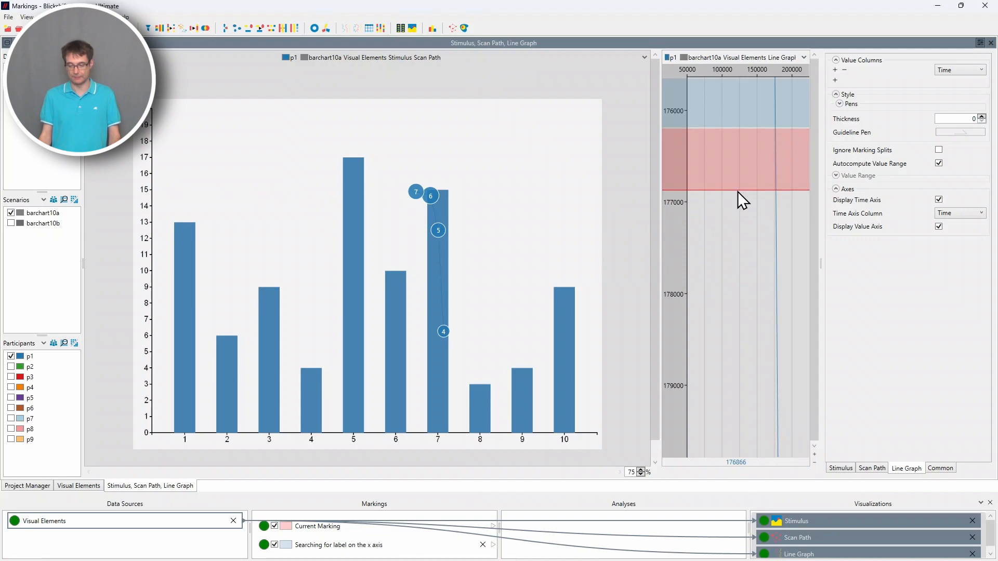
pyautogui.rightClick(734, 165)
pyautogui.moveTo(761, 169)
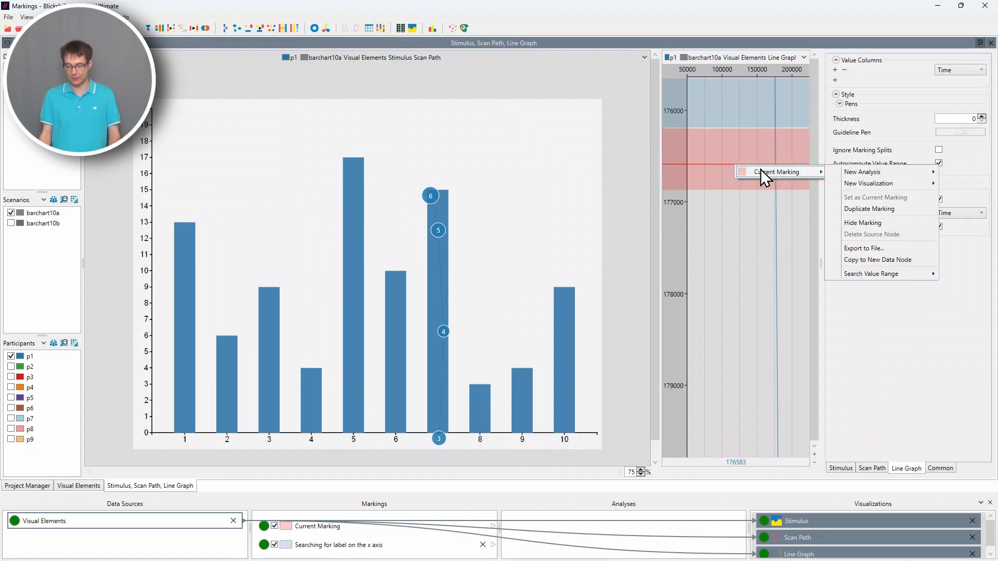
pyautogui.click(886, 210)
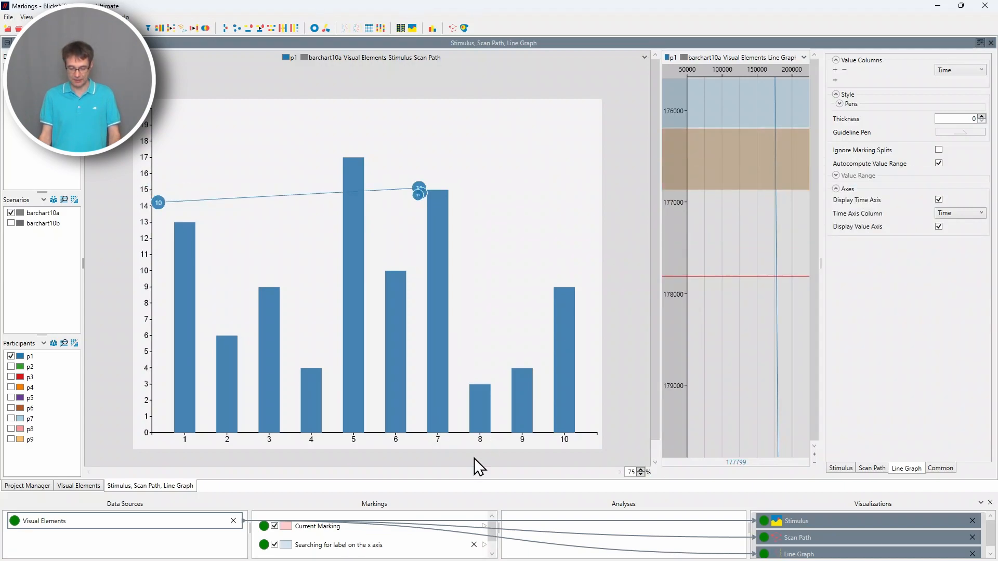
# Rename the second duplicated marking as "Focus on bar peek"
pyautogui.moveTo(463, 493); pyautogui.dragTo(467, 471)
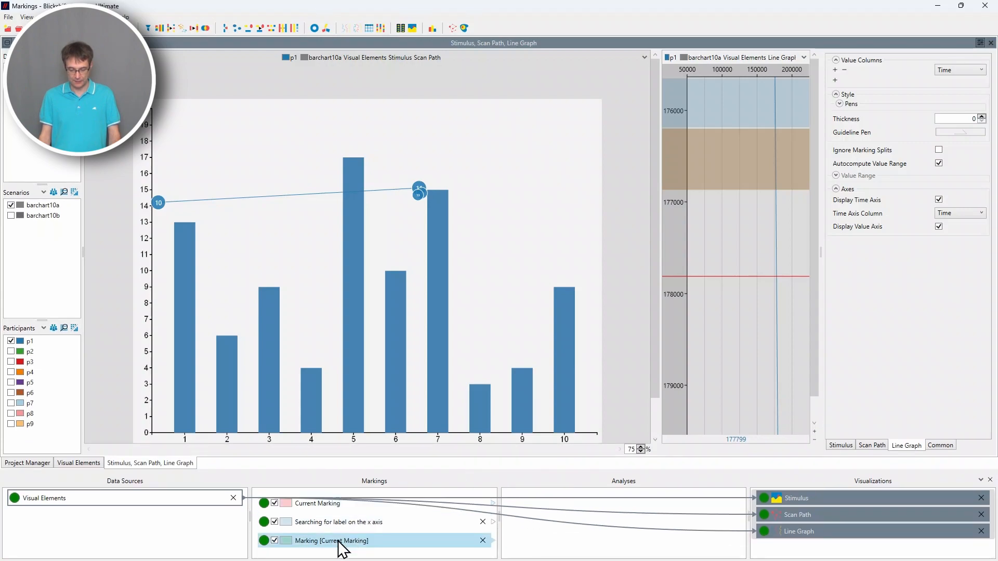
pyautogui.rightClick(339, 541)
pyautogui.click(388, 505)
pyautogui.press('BackSpace')
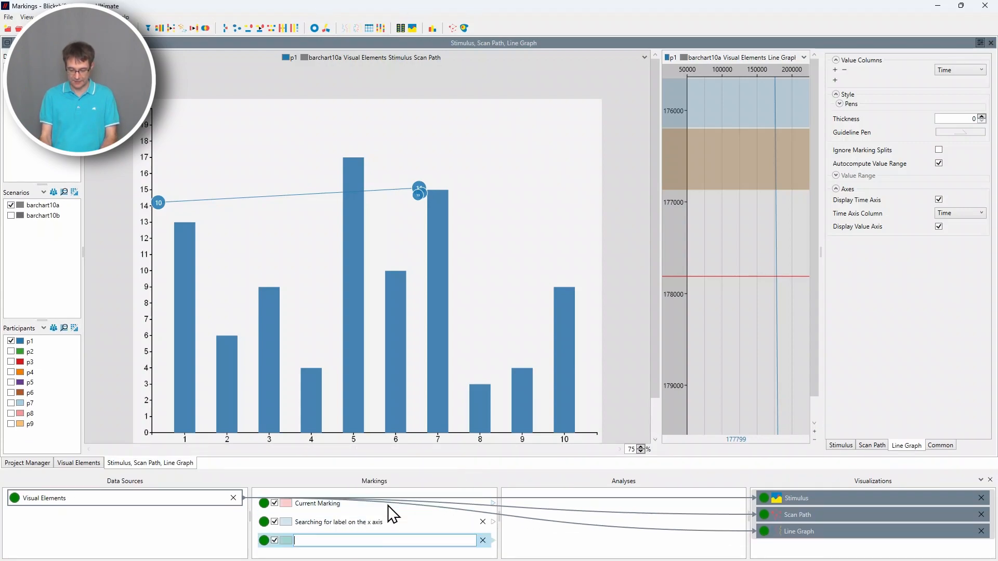
pyautogui.write('Foc')
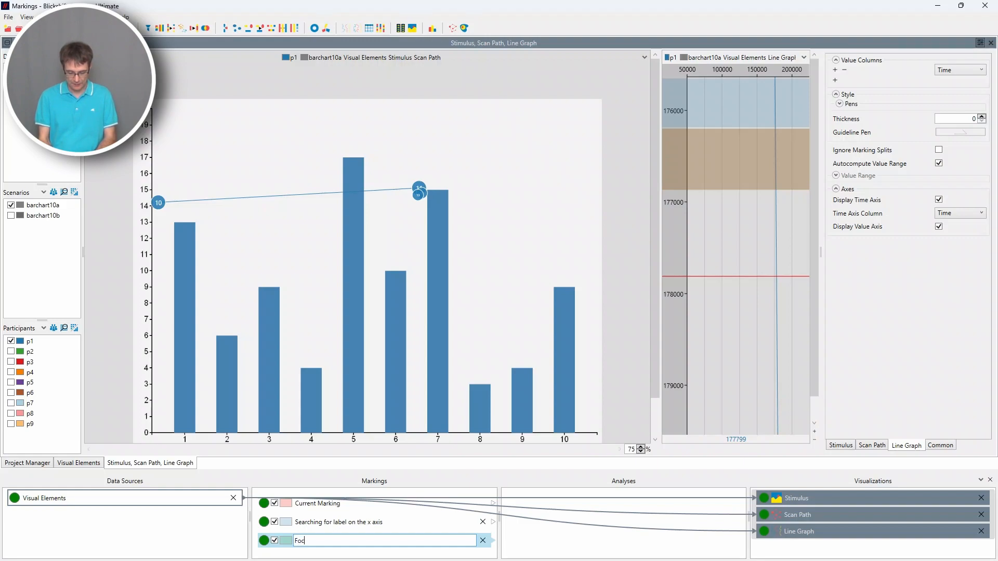
pyautogui.write('us on bar')
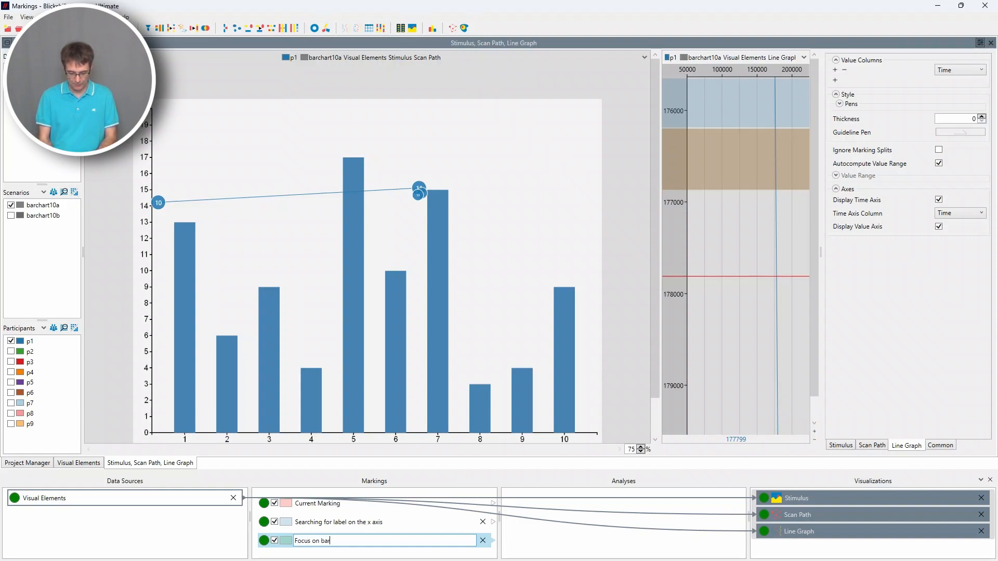
pyautogui.write(' peek')
pyautogui.press('Return')
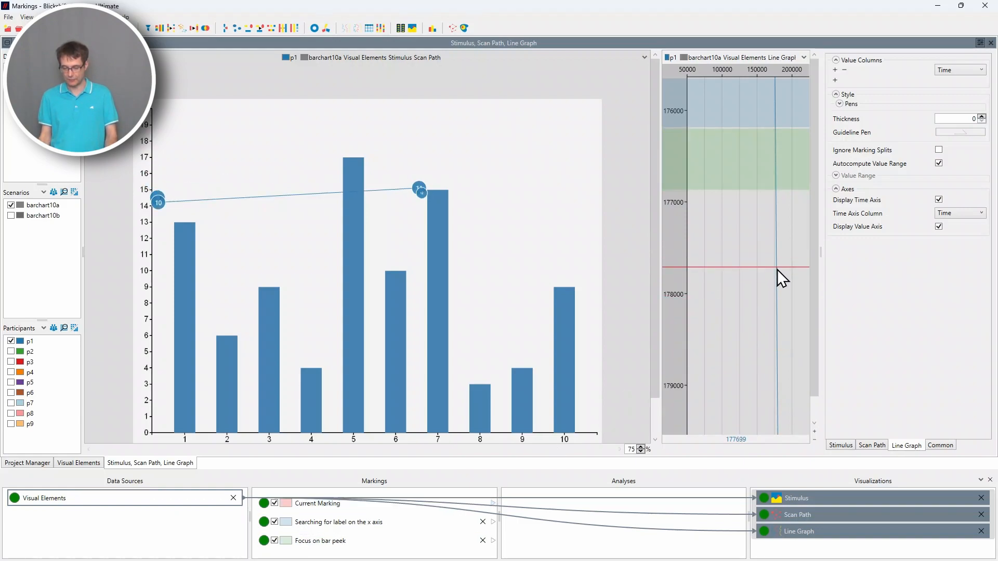
pyautogui.moveTo(696, 470); pyautogui.dragTo(697, 490)
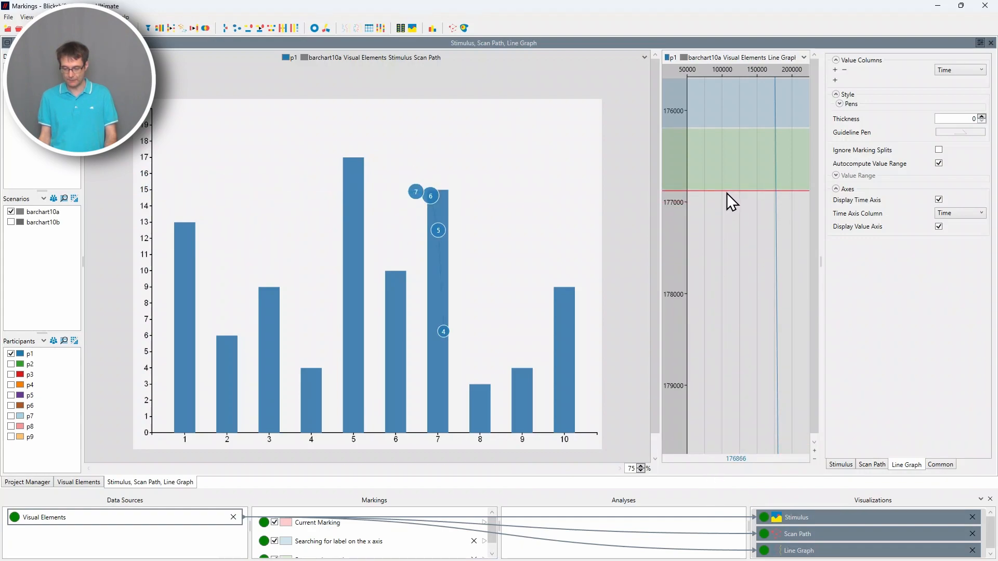
# Mark the remaining interval in the line graph, from about 176866 to about 179700, and duplicate that marking
pyautogui.moveTo(727, 193); pyautogui.dragTo(749, 451)
pyautogui.rightClick(742, 341)
pyautogui.moveTo(770, 342)
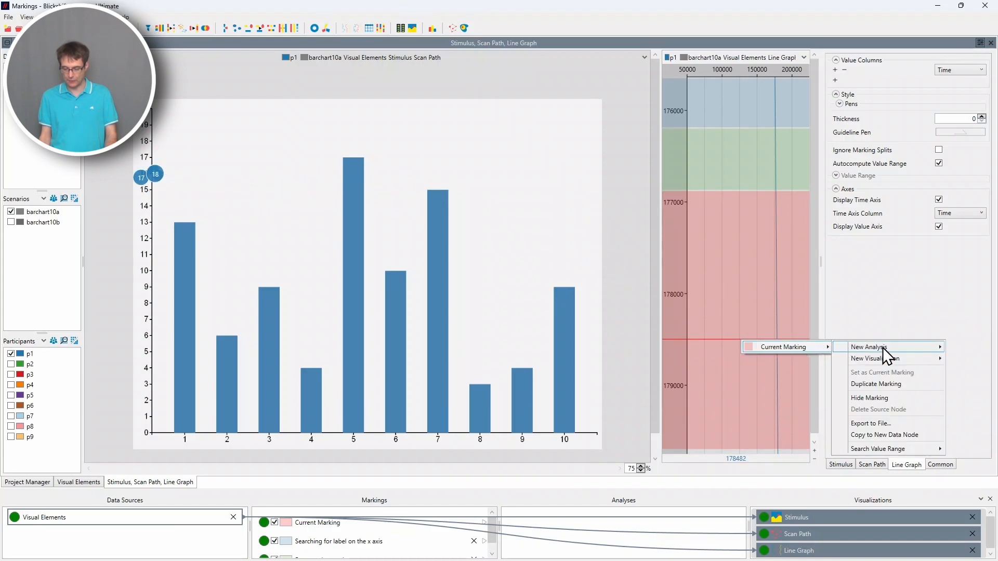
pyautogui.click(876, 385)
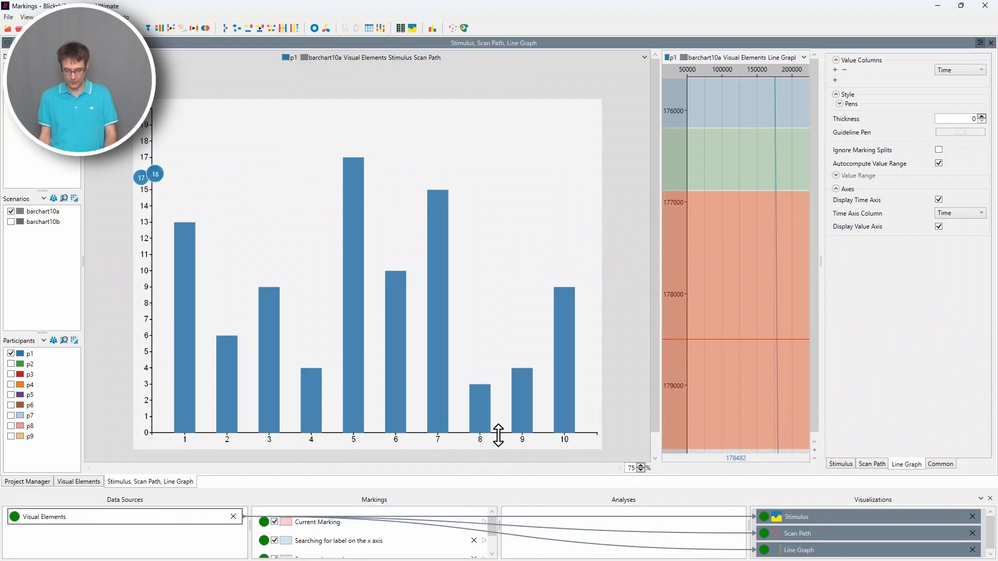
# Enlarge the markings list and rename the newest duplicated marking as "Finding corresponding value on y axis"
pyautogui.moveTo(499, 436); pyautogui.dragTo(498, 433)
pyautogui.rightClick(352, 515)
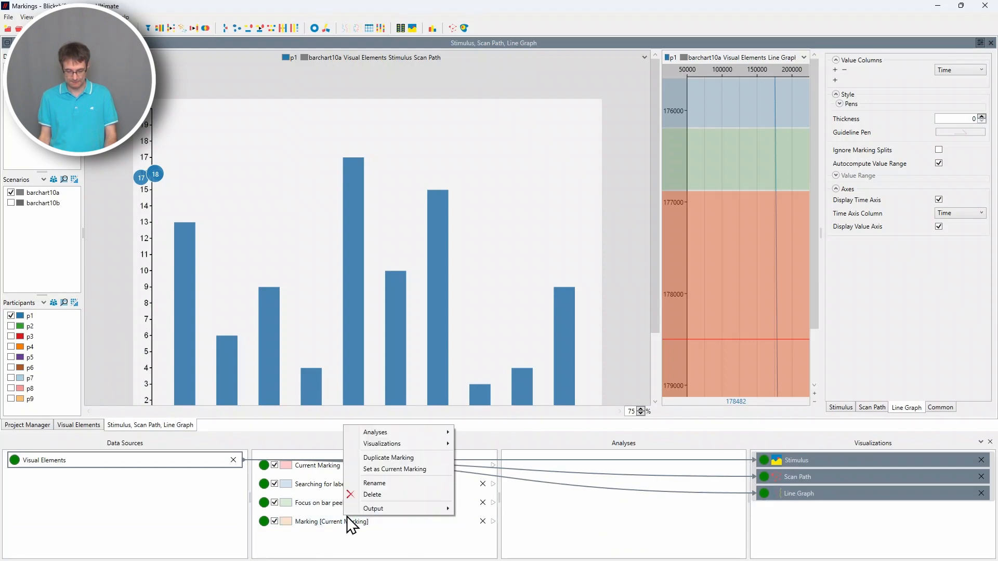
pyautogui.click(392, 485)
pyautogui.write('Finding corresponding value o')
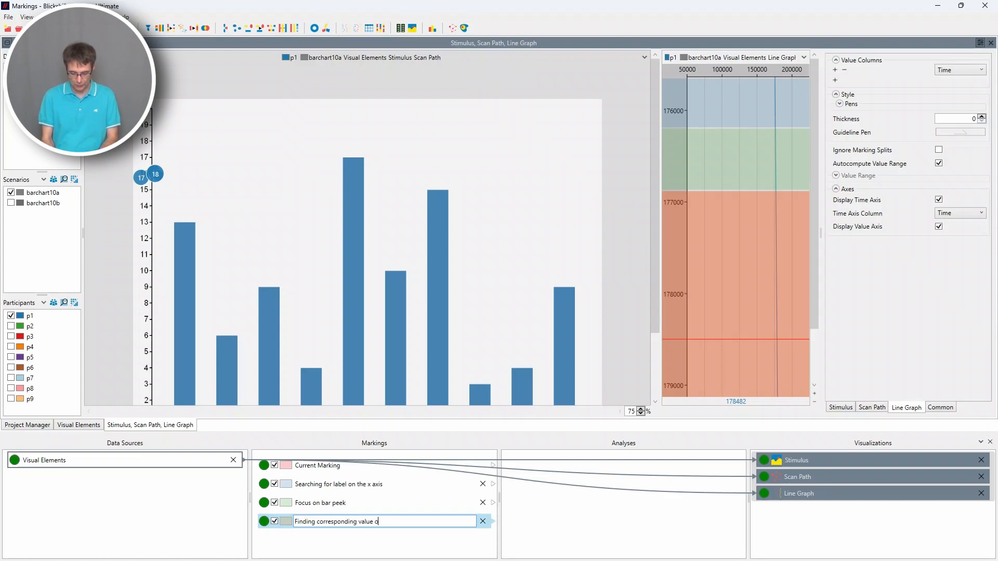
pyautogui.write('s')
pyautogui.press('Return')
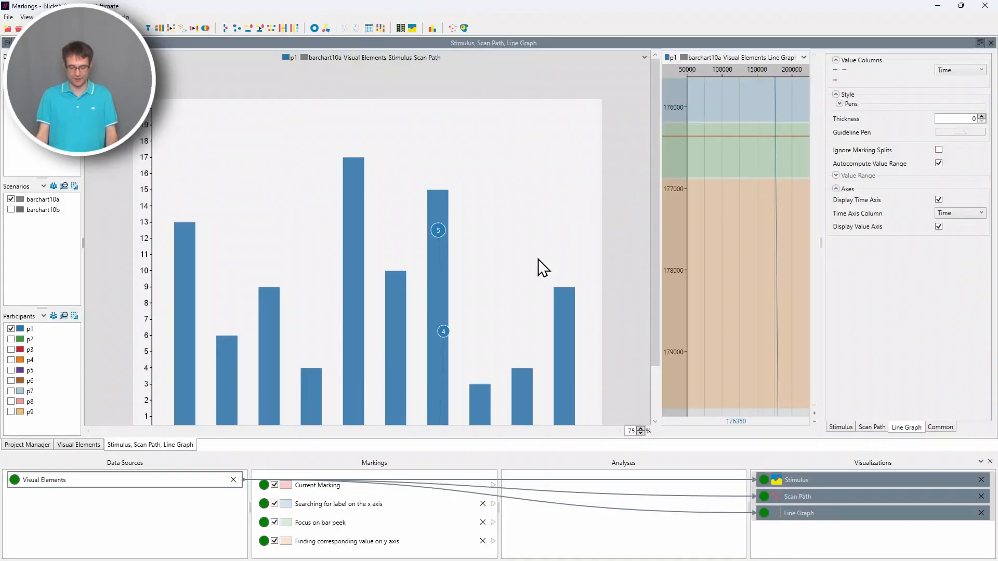
# Create a Gaze Statistics analysis from the "Searching for label on the x axis" marking and turn off Output as TimeSpan
pyautogui.rightClick(354, 506)
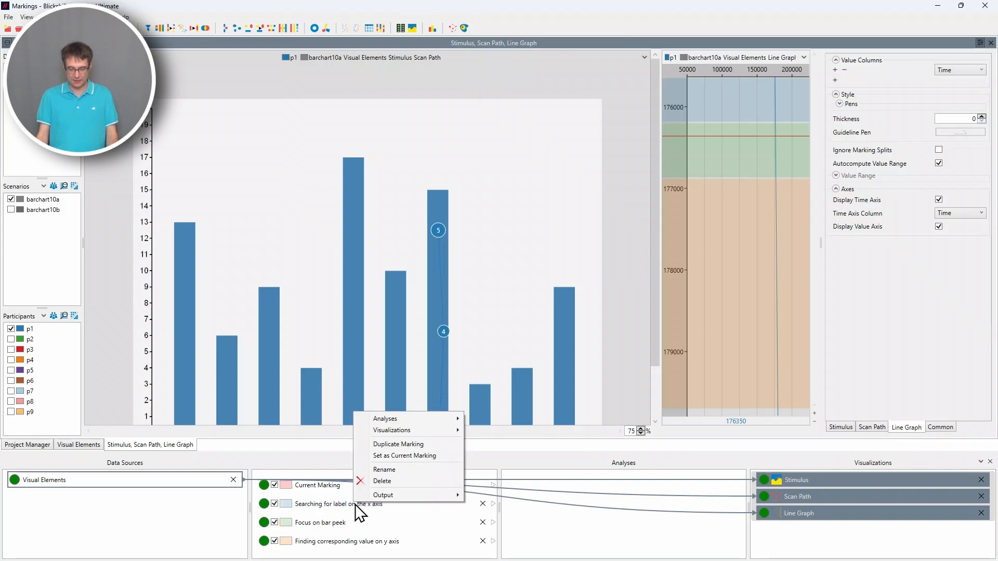
pyautogui.moveTo(405, 417)
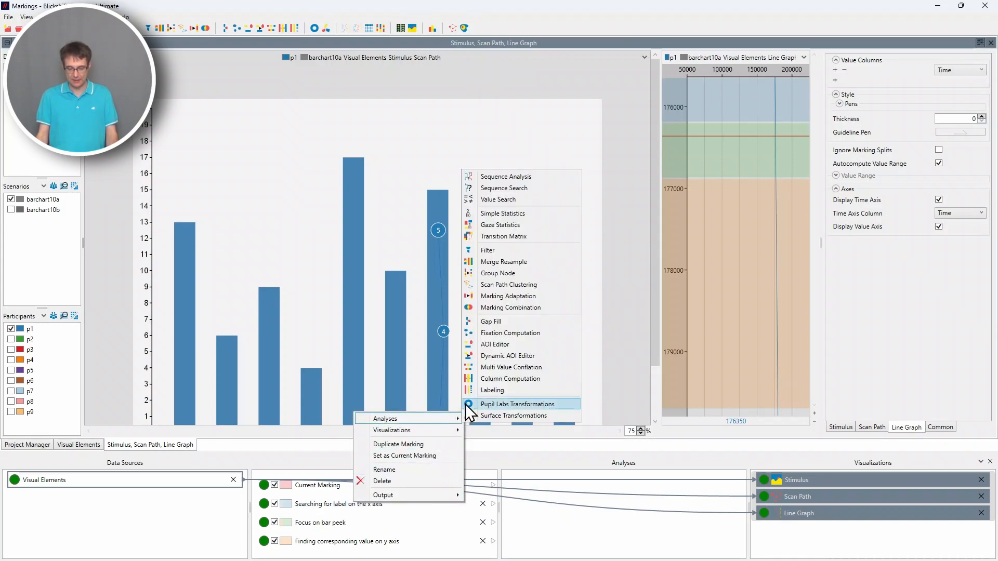
pyautogui.click(530, 226)
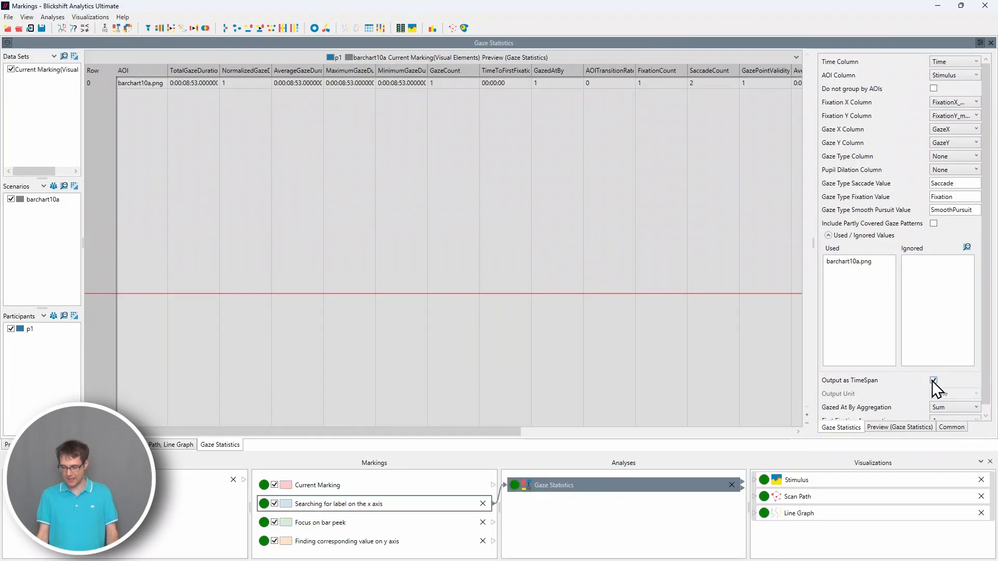
pyautogui.click(933, 381)
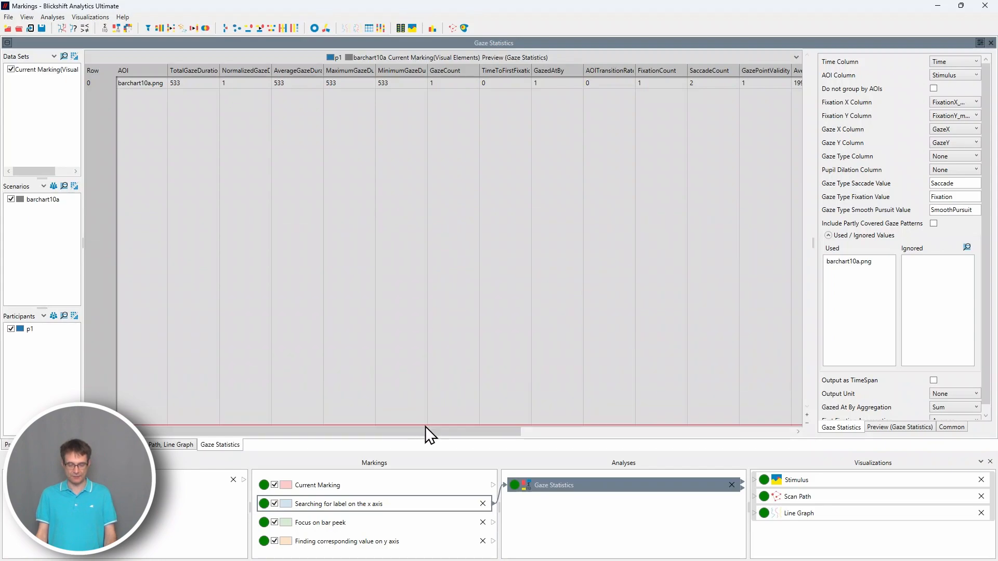
pyautogui.moveTo(425, 427); pyautogui.dragTo(372, 414)
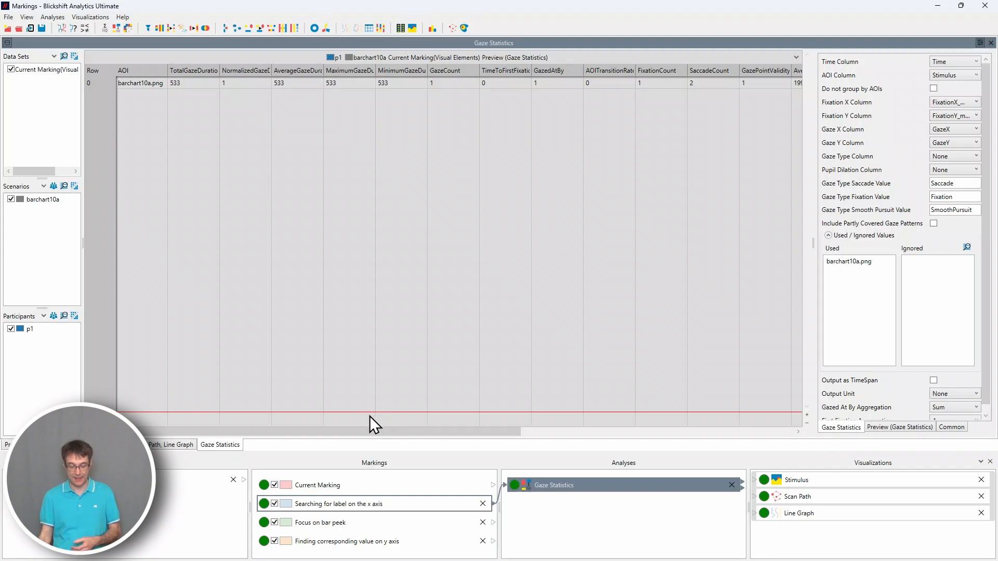
# Create a Gaze Statistics analysis from the "Focus on bar peek" marking and turn off Output as TimeSpan
pyautogui.rightClick(356, 522)
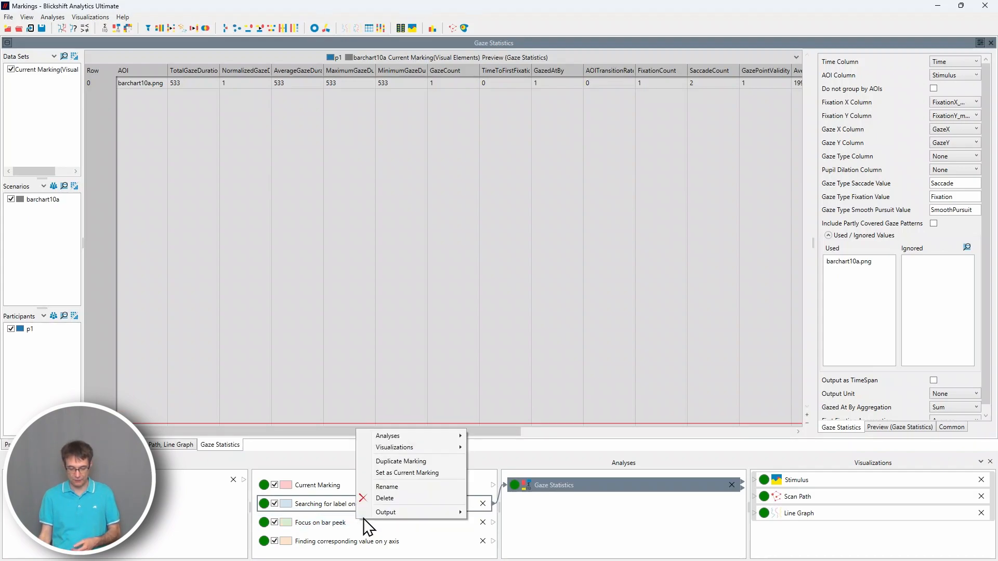
pyautogui.moveTo(418, 437)
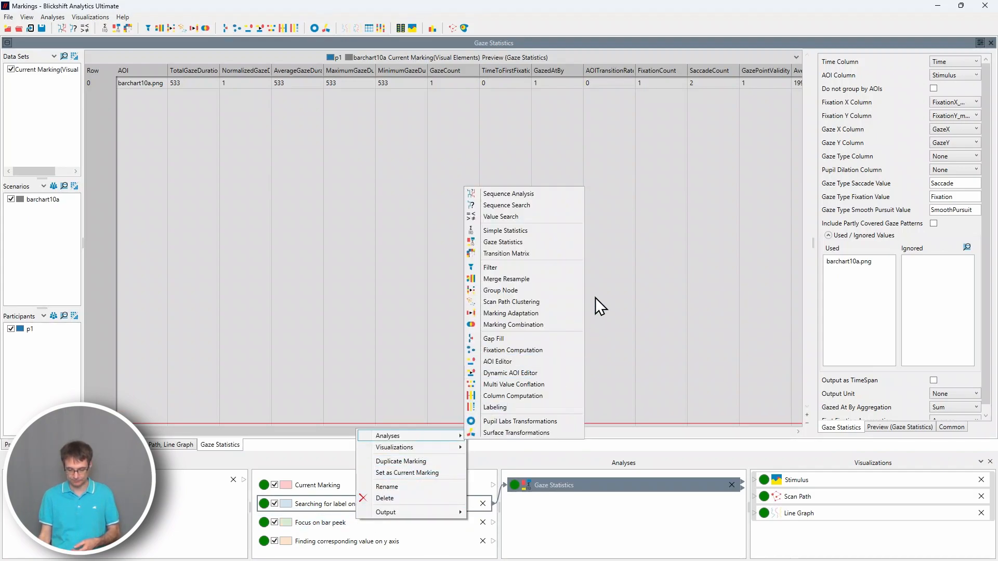
pyautogui.click(541, 243)
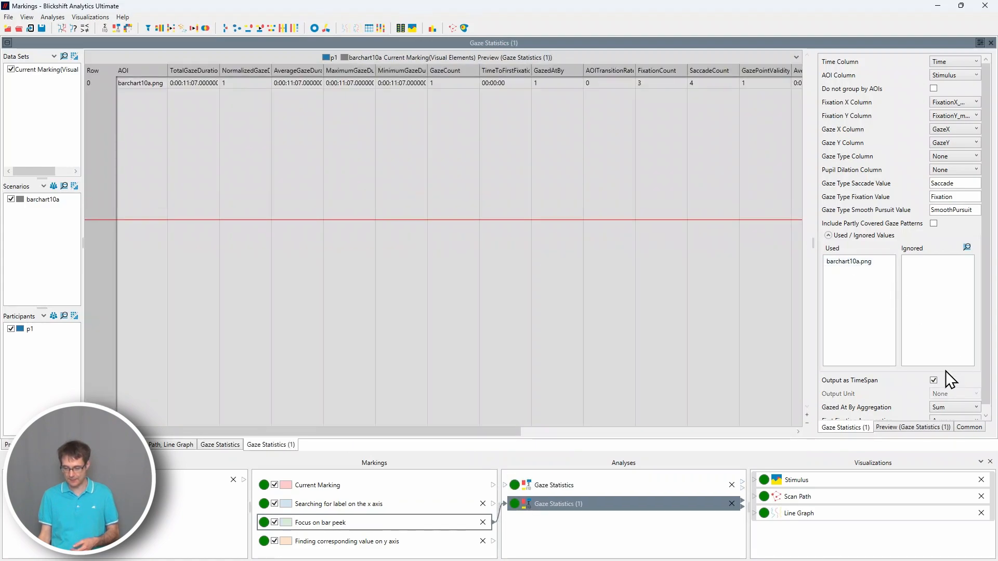
pyautogui.click(933, 380)
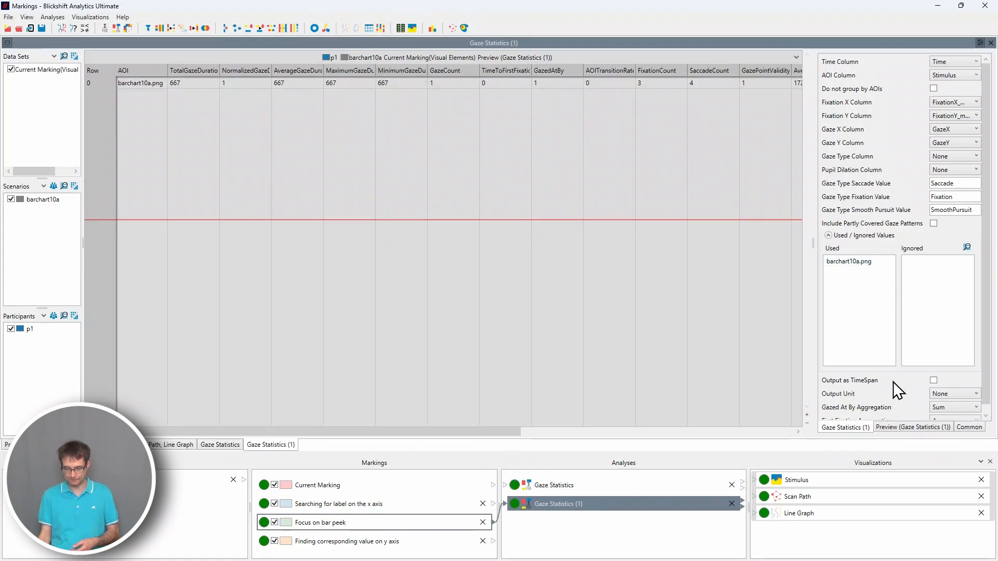
# Create a Gaze Statistics analysis from the "Finding corresponding value on y axis" marking and turn off Output as TimeSpan
pyautogui.rightClick(404, 539)
pyautogui.moveTo(468, 455)
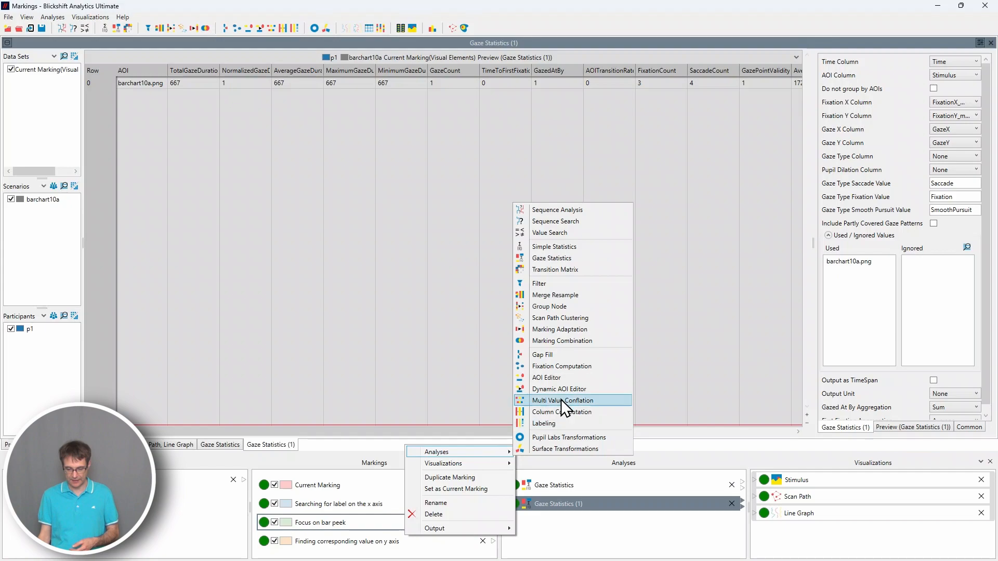
pyautogui.click(583, 263)
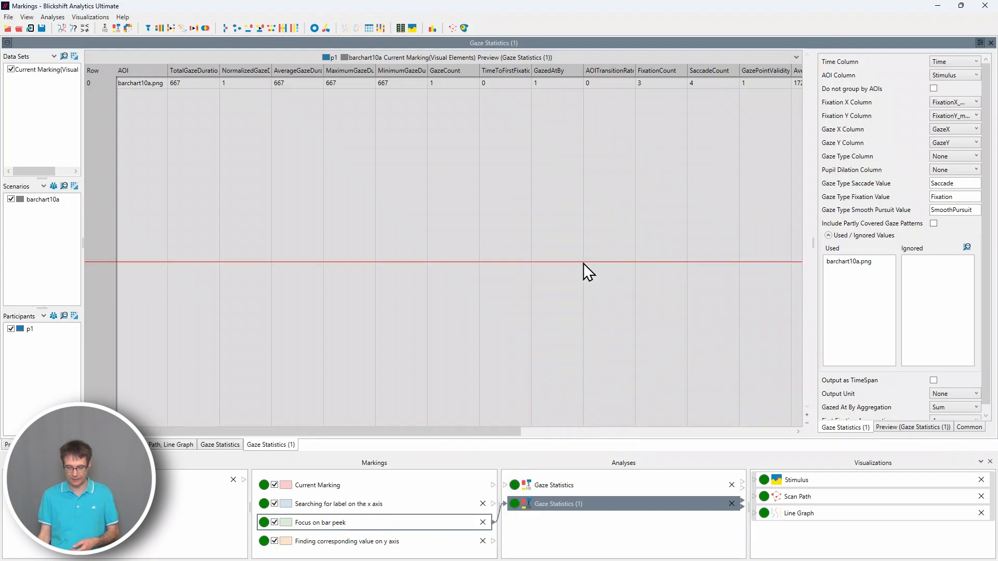
pyautogui.click(933, 380)
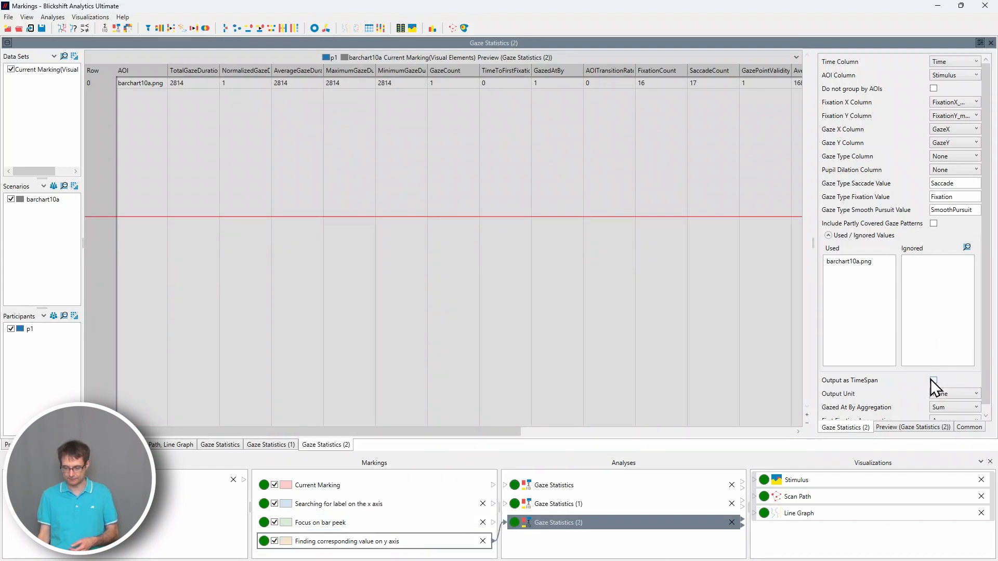
# Look over the output options of the third gaze statistics and review the scan path across the marked intervals in the line graph
pyautogui.rightClick(624, 520)
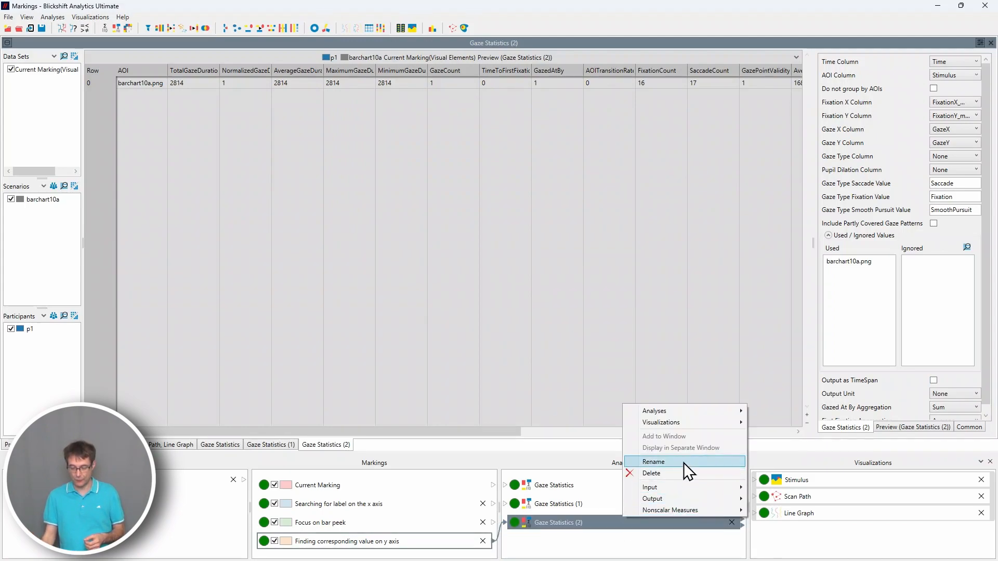
pyautogui.moveTo(684, 495)
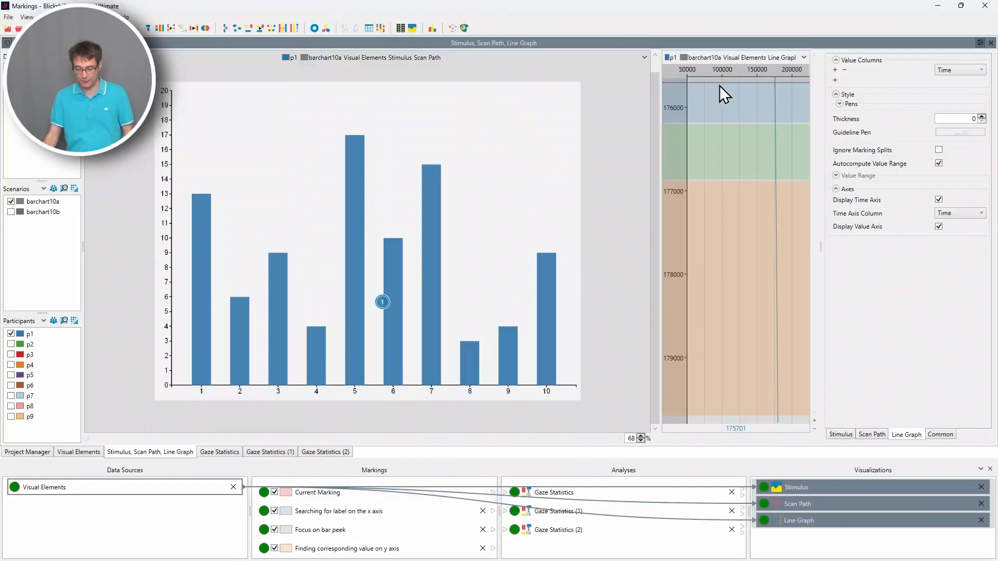
pyautogui.moveTo(720, 85); pyautogui.dragTo(743, 109)
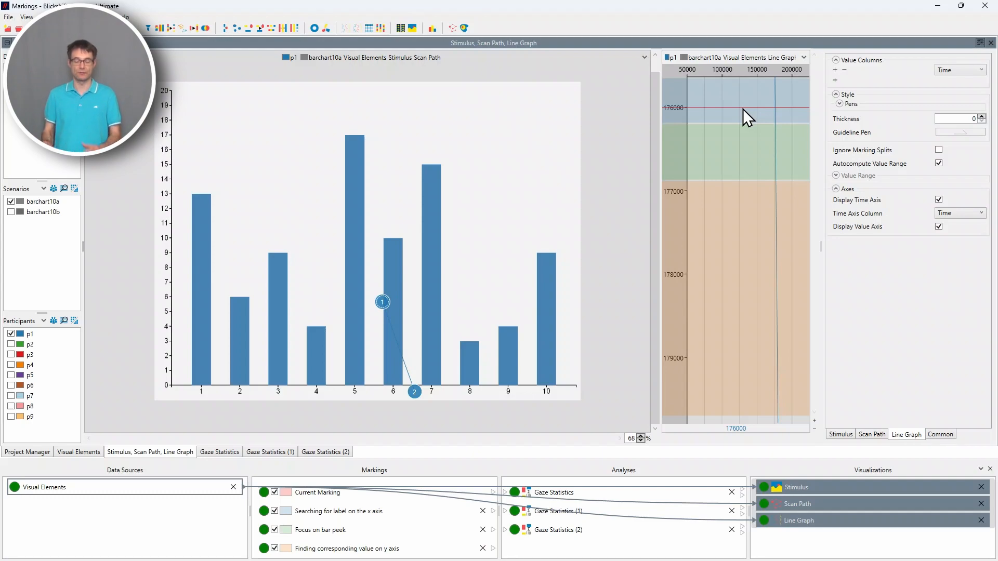
pyautogui.moveTo(743, 108); pyautogui.dragTo(629, 481)
# Open the gaze statistics of the "Searching for label on the x axis" marking and bring up its output options for file export
pyautogui.click(615, 488)
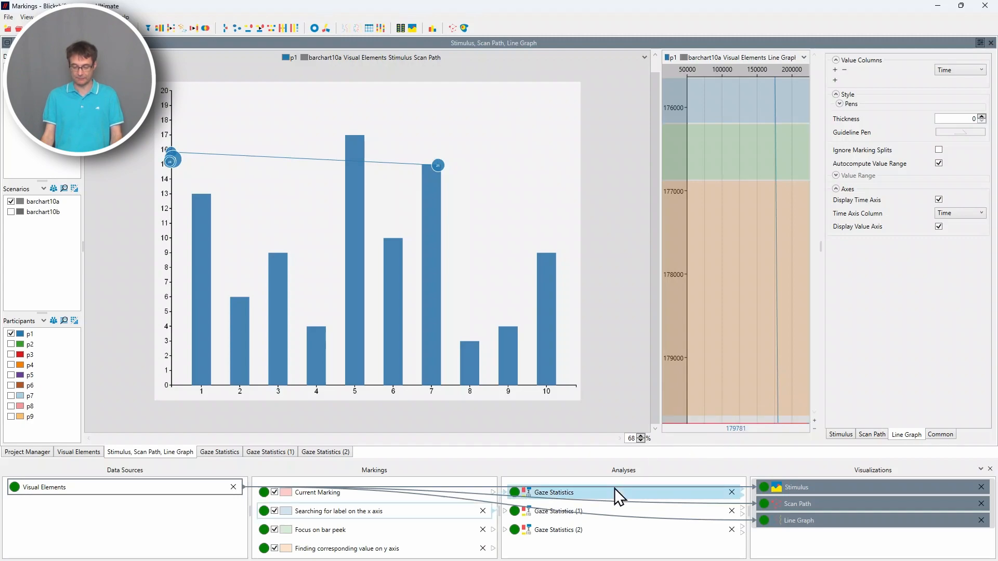
pyautogui.rightClick(608, 495)
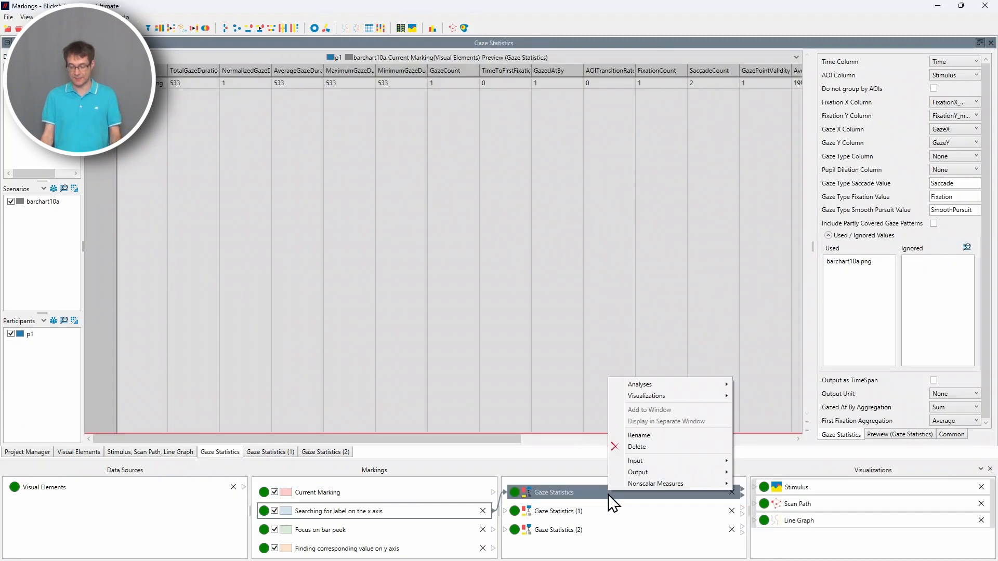
pyautogui.moveTo(653, 472)
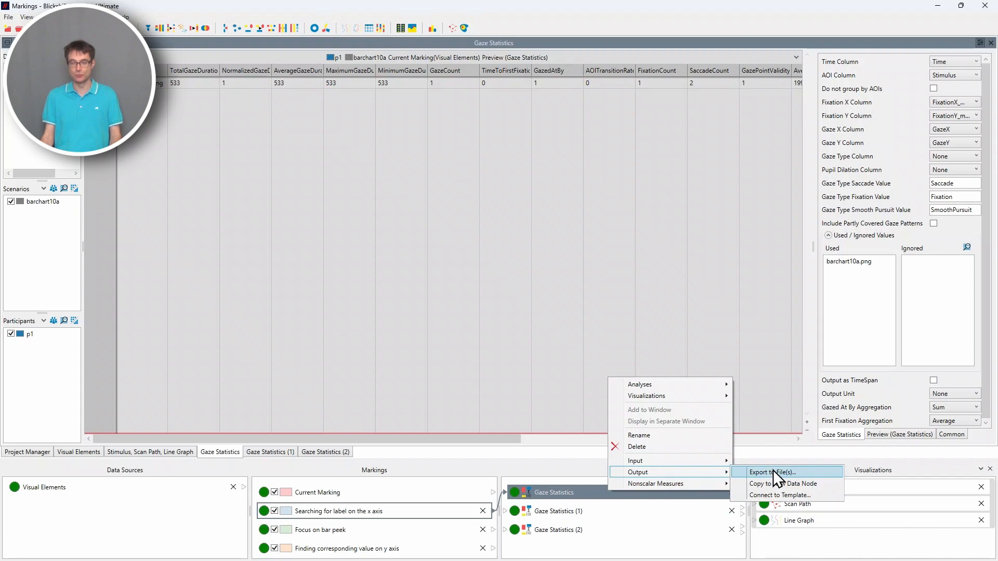